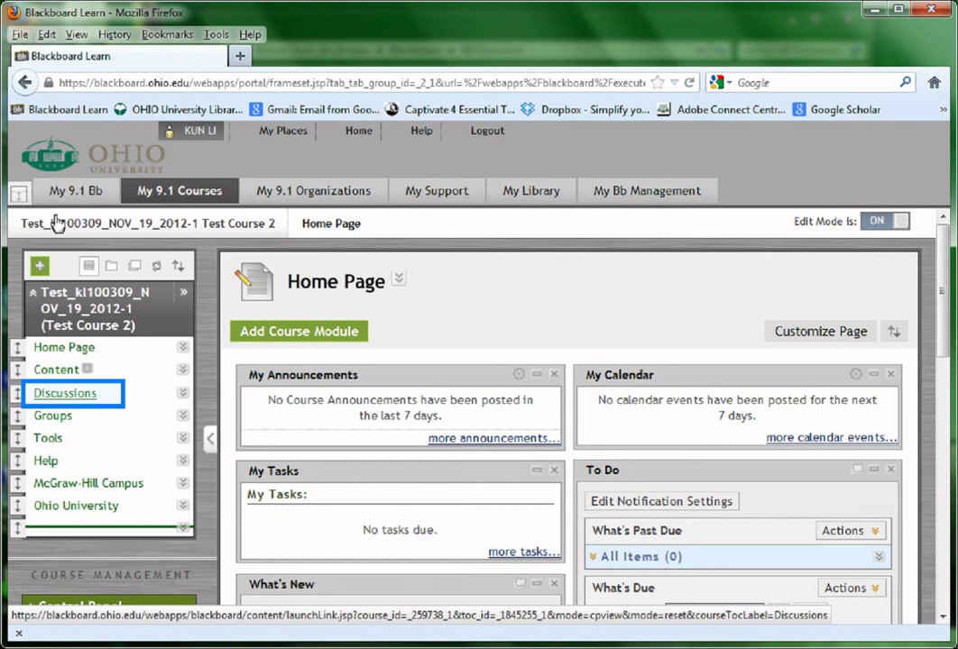
# Step: Start a new forum on the Discussion Board named 'Chapter One Discussion'
pyautogui.click(61, 397)
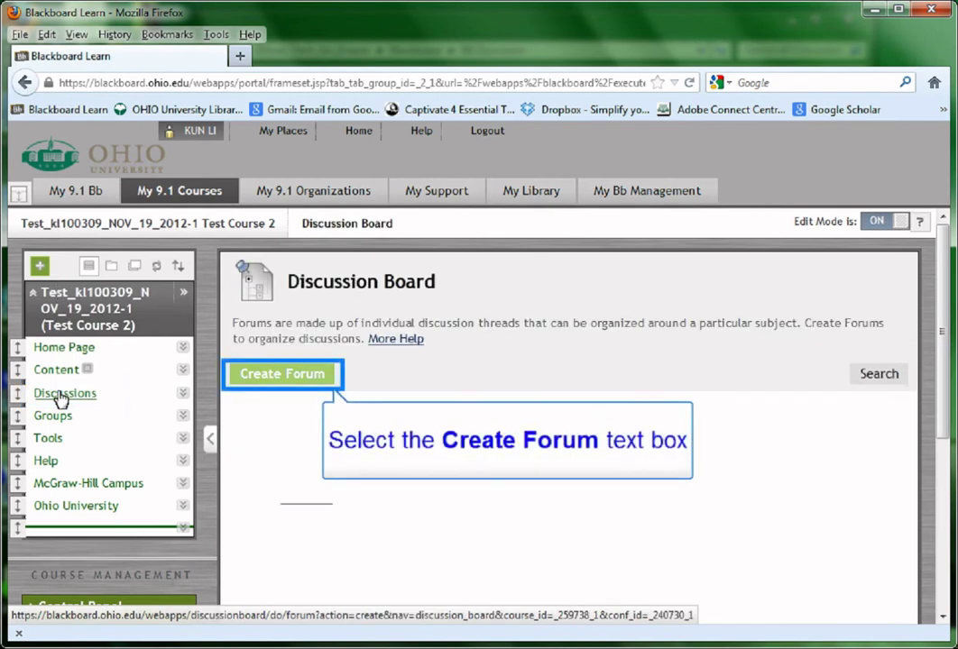
pyautogui.click(308, 389)
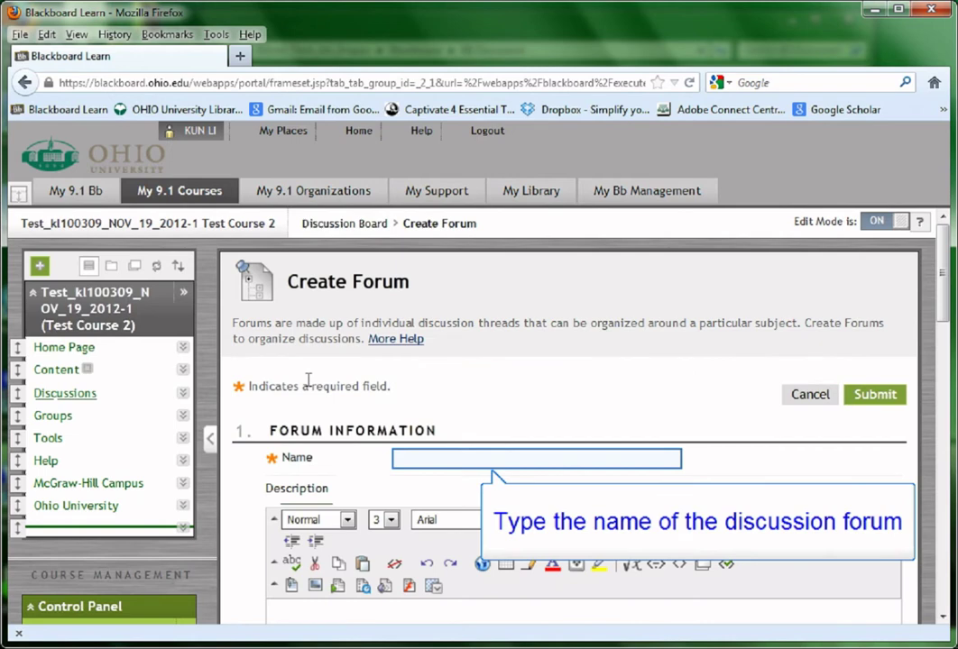
pyautogui.click(419, 458)
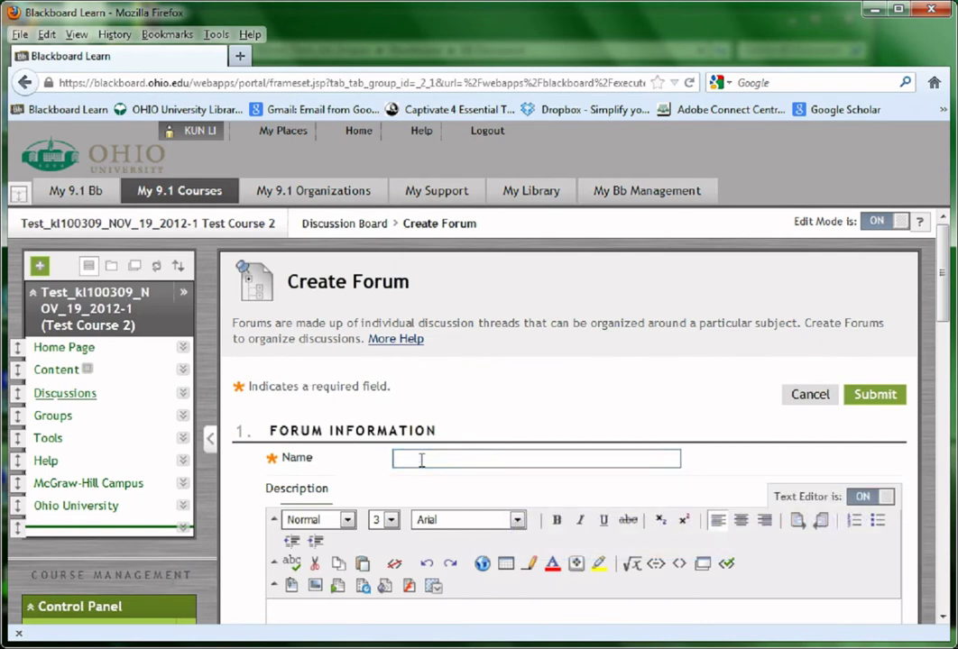
pyautogui.write('Chapter One')
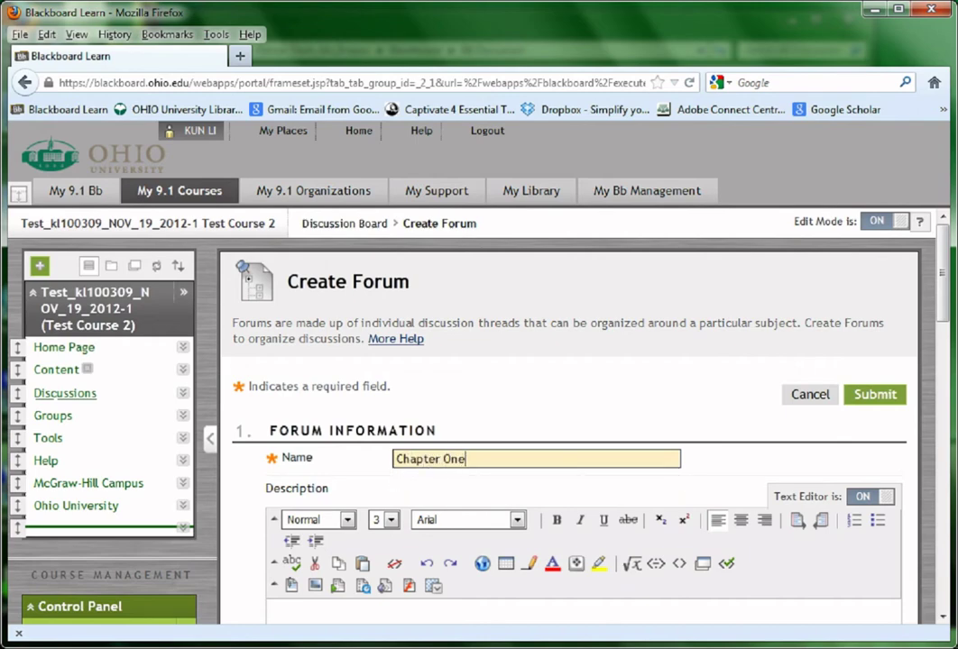
pyautogui.write(' Discussion')
# Step: Paste the forum description 'Post your reflections for chapter one here.'
pyautogui.scroll(-2, 359, 548)
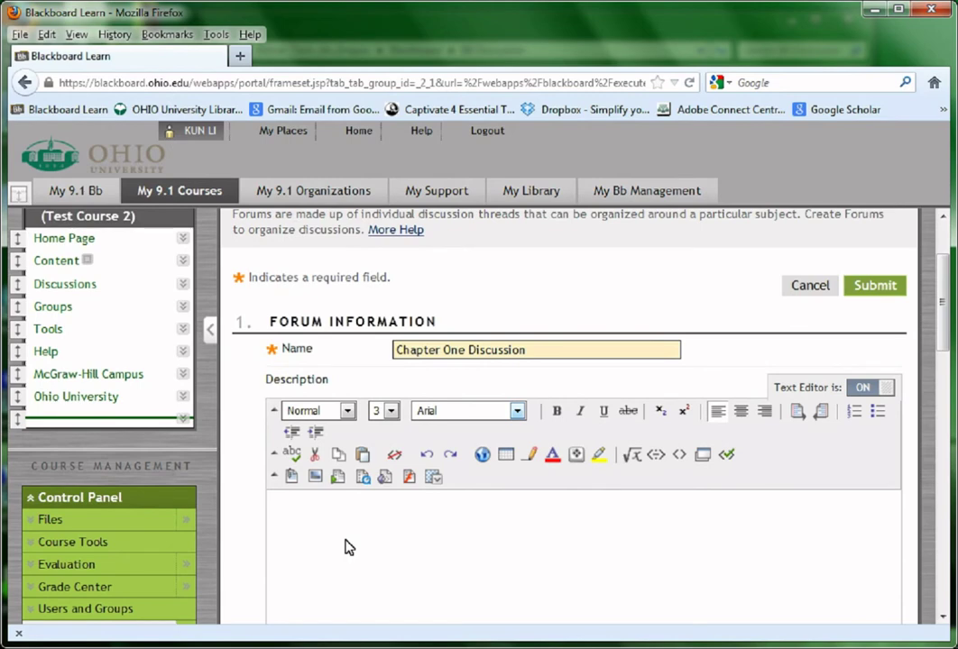
pyautogui.scroll(-2, 349, 547)
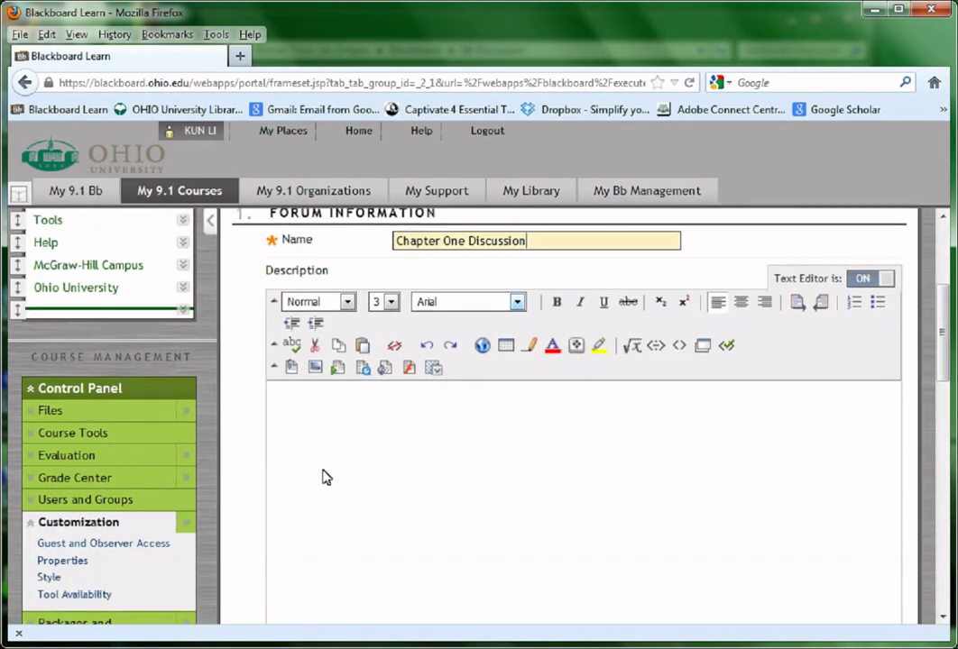
pyautogui.click(326, 478)
pyautogui.write('Post your reflections for chapter one here.')
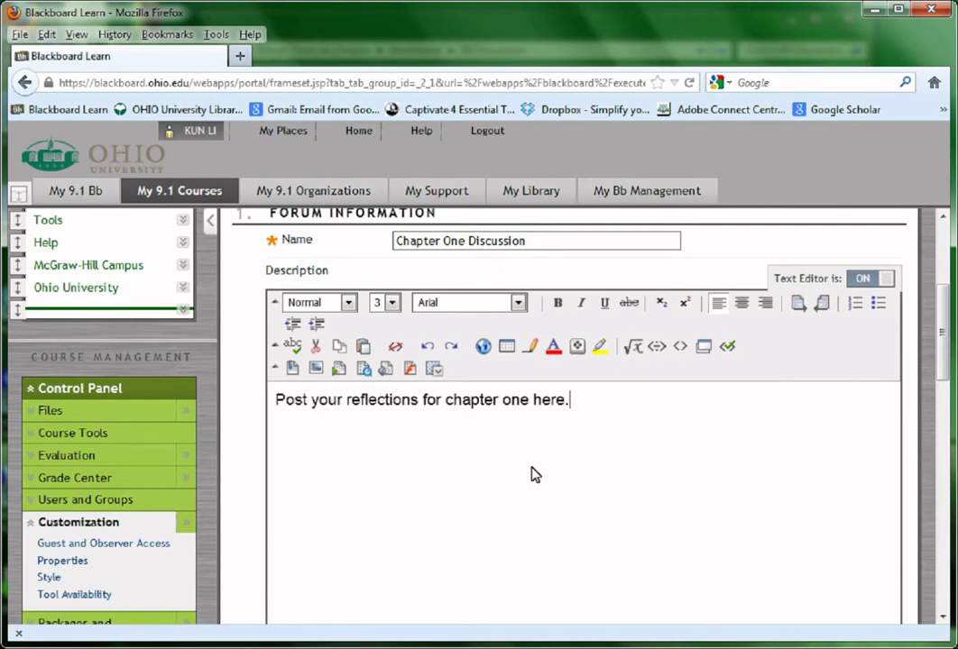
pyautogui.scroll(-2, 579, 470)
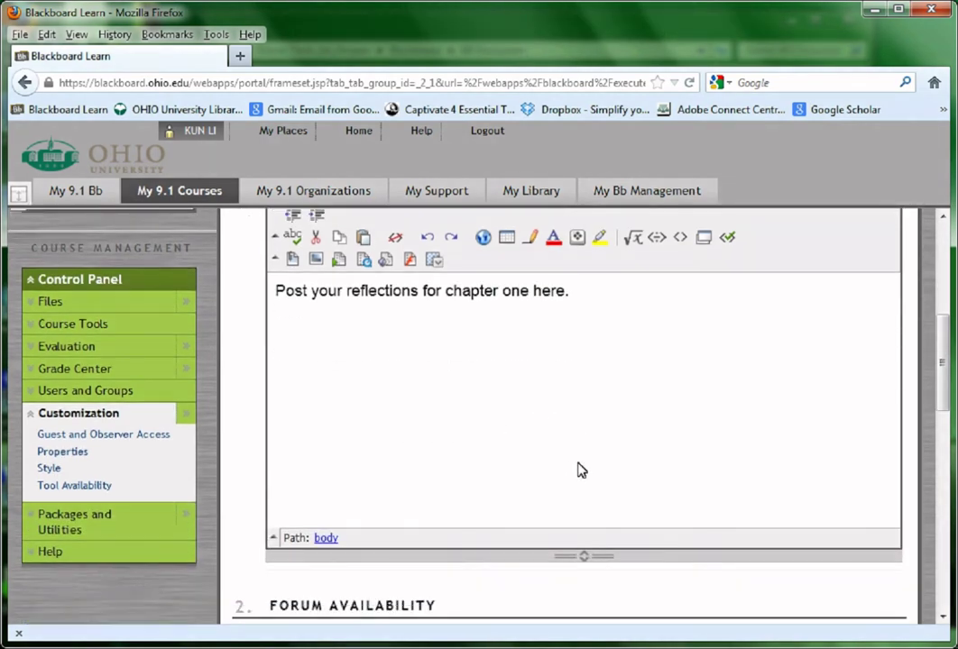
pyautogui.scroll(-2, 579, 470)
pyautogui.scroll(-4, 579, 470)
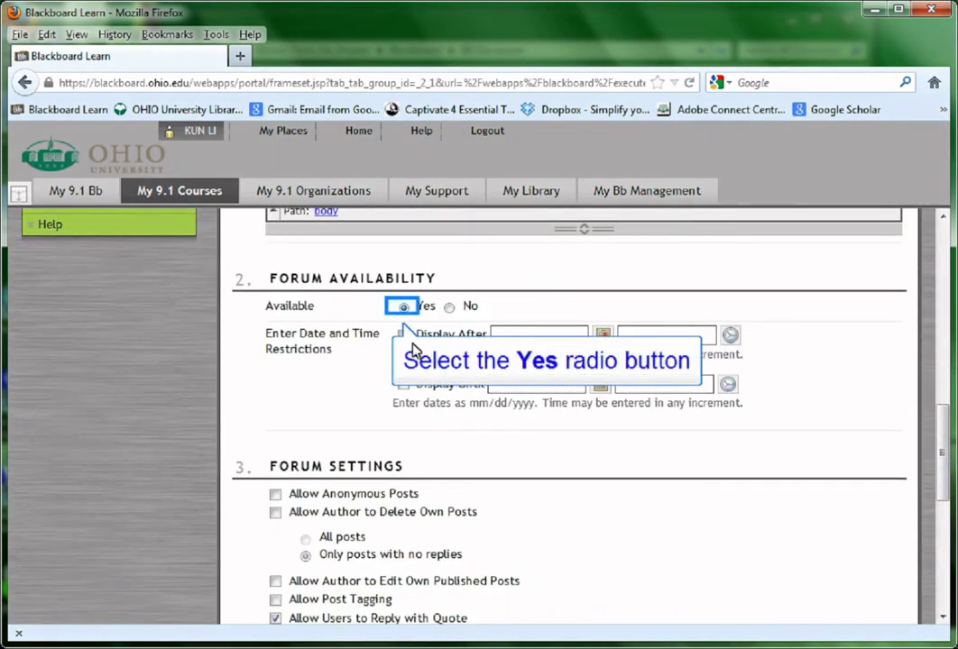
# Step: Set the forum's availability to Yes
pyautogui.click(404, 306)
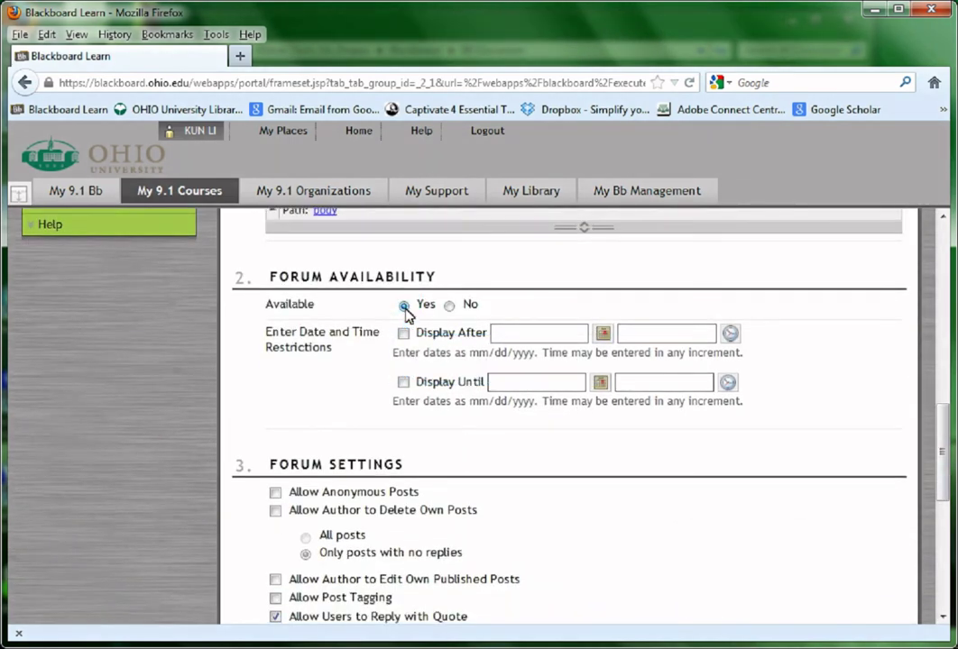
pyautogui.scroll(-3, 325, 538)
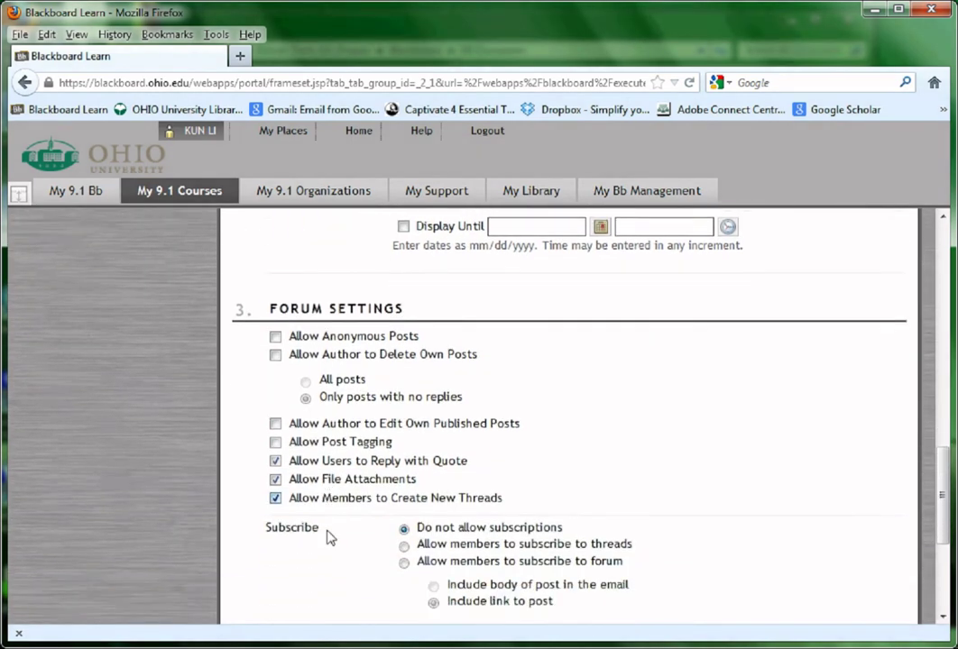
pyautogui.scroll(-1, 328, 537)
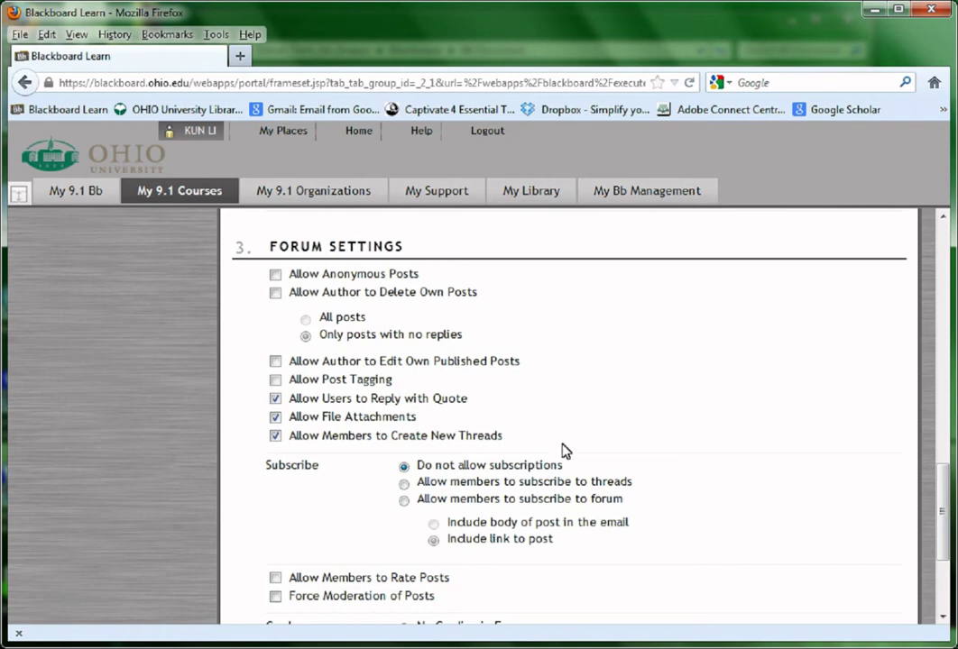
pyautogui.scroll(-1, 564, 450)
pyautogui.scroll(-3, 565, 450)
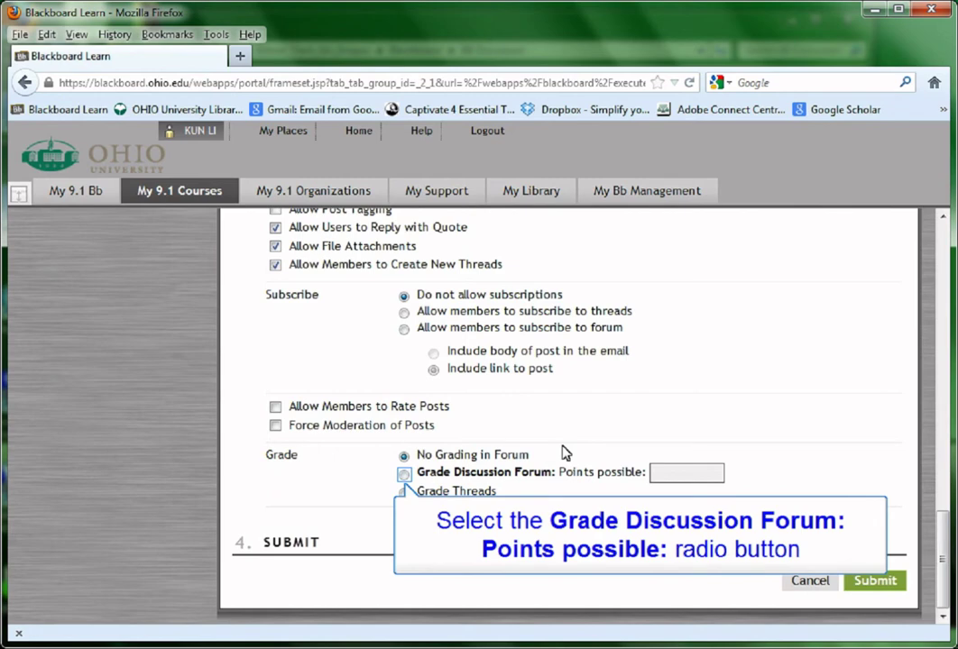
# Step: Keep No Grading in Forum, submit, and open the new Chapter One Discussion forum
pyautogui.click(404, 474)
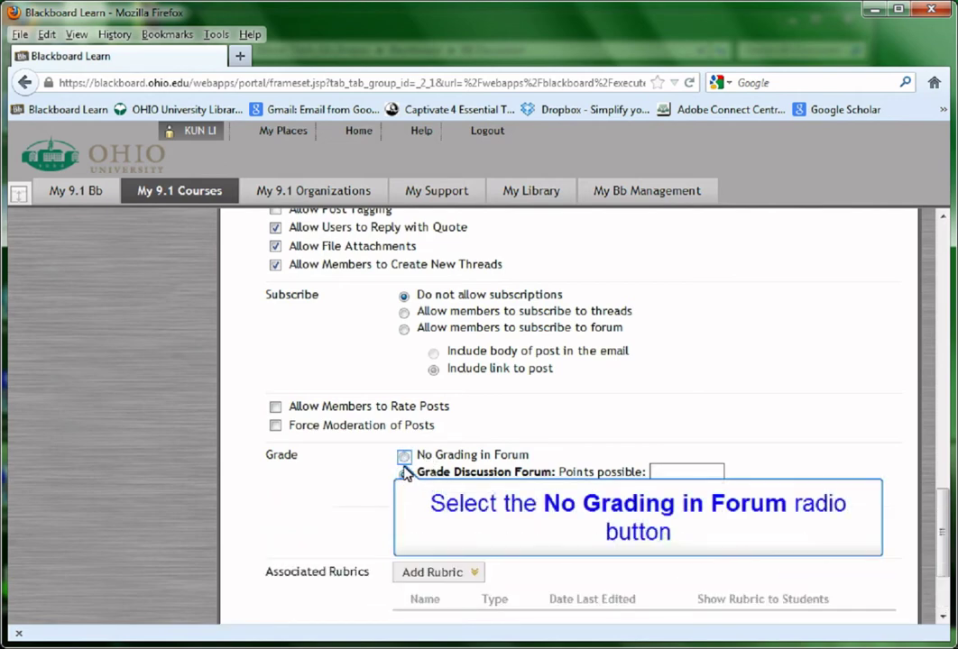
pyautogui.click(404, 458)
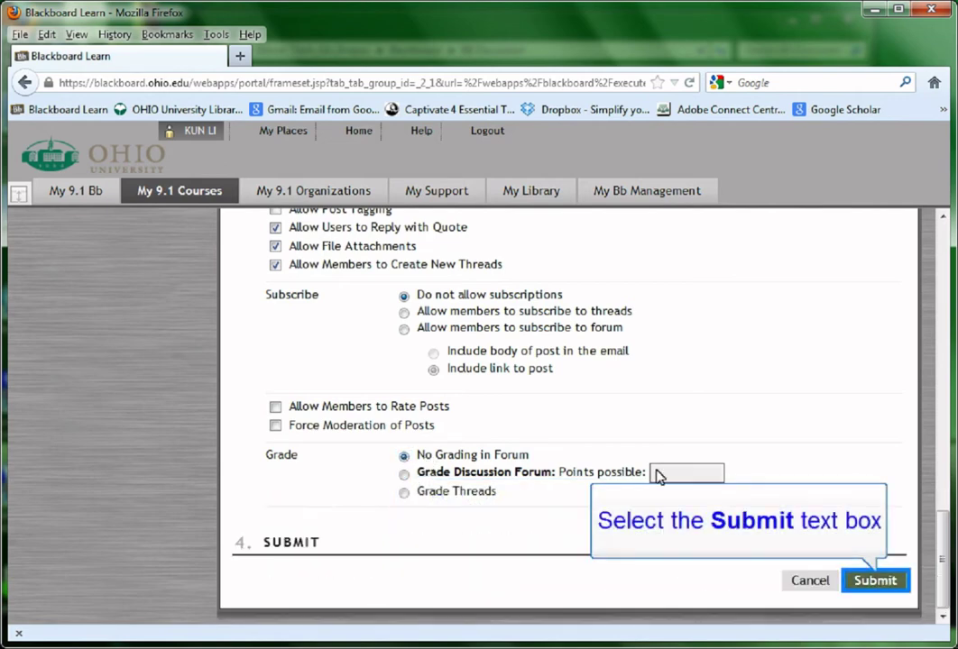
pyautogui.click(875, 581)
pyautogui.click(373, 525)
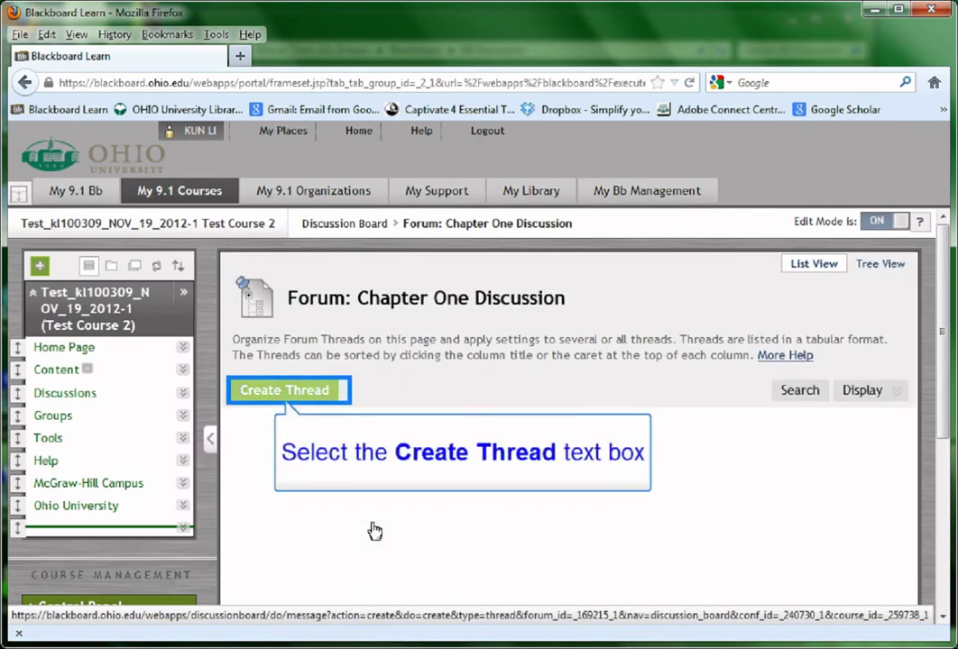
# Step: Start a new thread in Chapter One Discussion with the student's reflection as its subject
pyautogui.click(298, 402)
pyautogui.write('Kare')
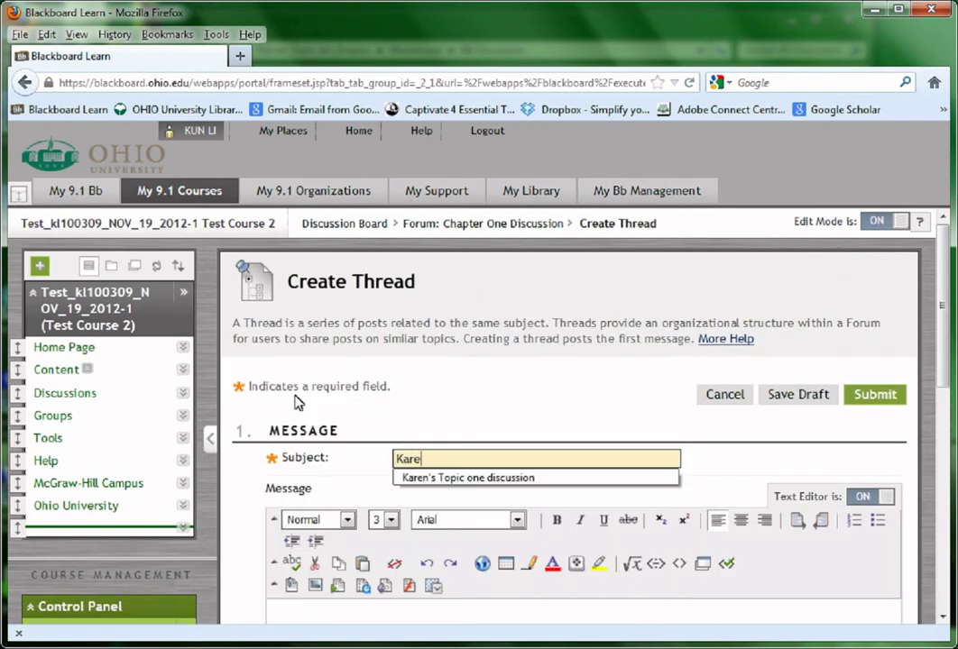
pyautogui.write("n's reflection")
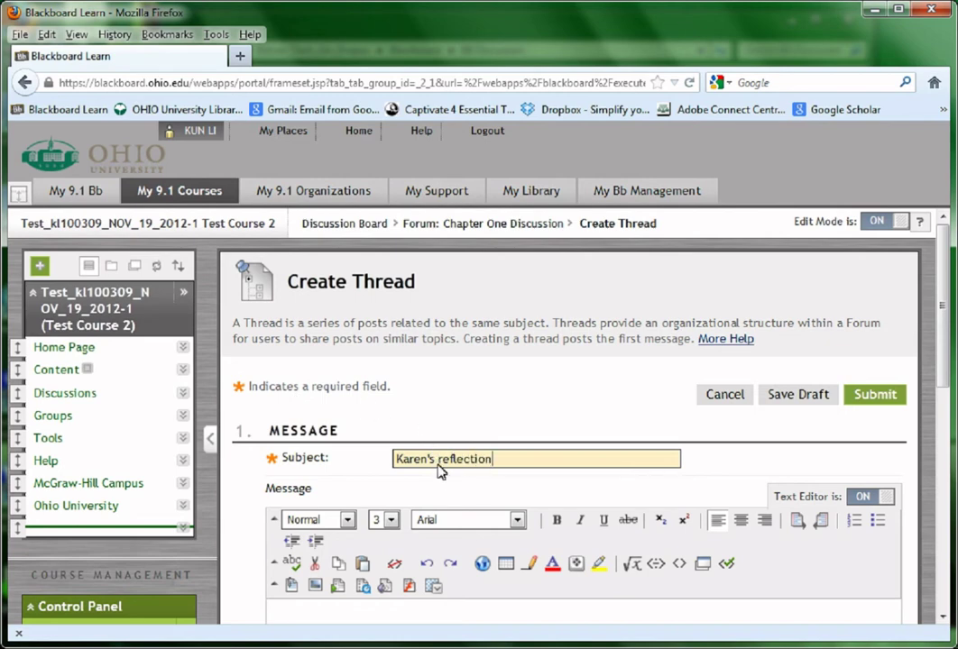
pyautogui.scroll(-2, 368, 542)
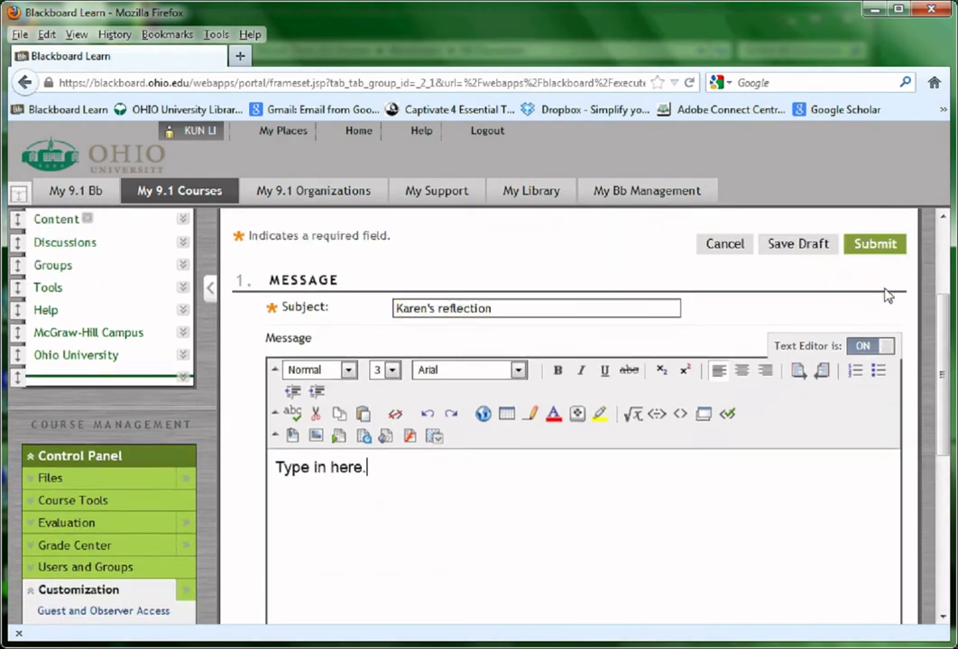
pyautogui.scroll(-2, 884, 293)
pyautogui.scroll(-5, 856, 469)
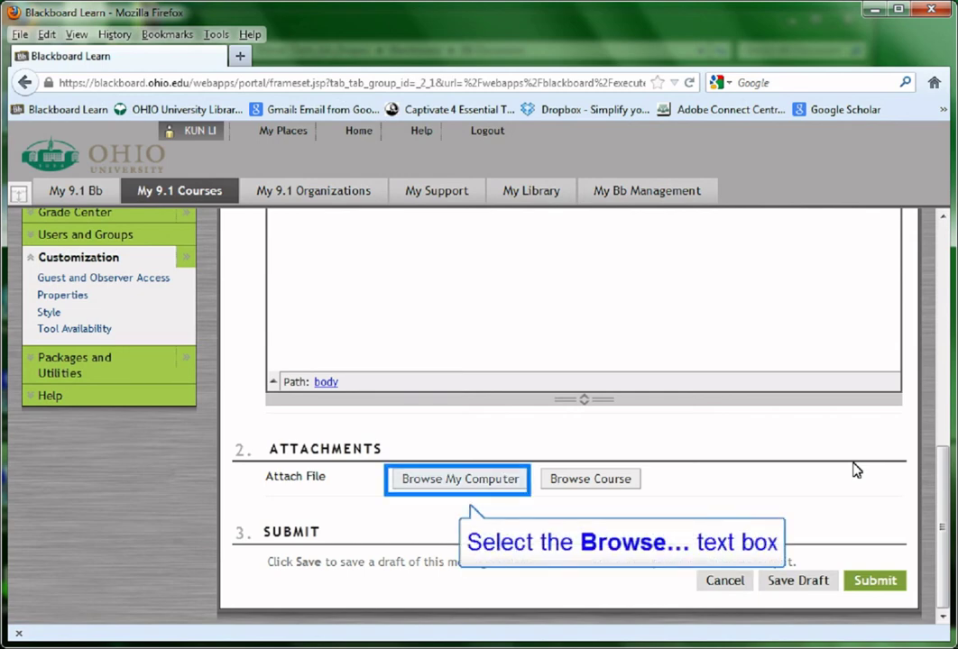
# Step: Attach Week 4 - 7031.ppt from the computer and submit the reflection thread
pyautogui.click(488, 483)
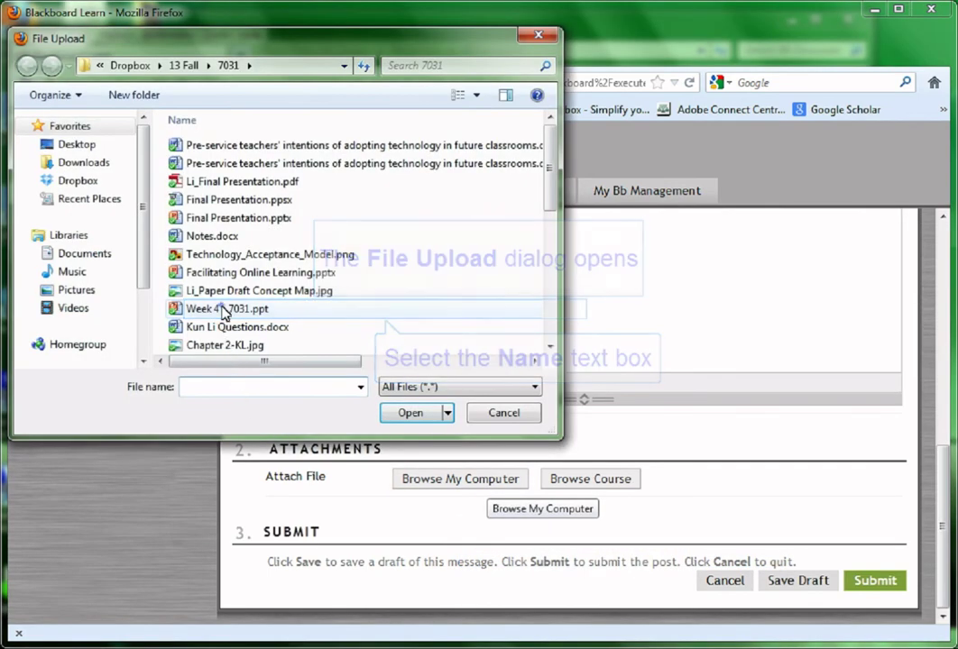
pyautogui.click(223, 311)
pyautogui.click(407, 415)
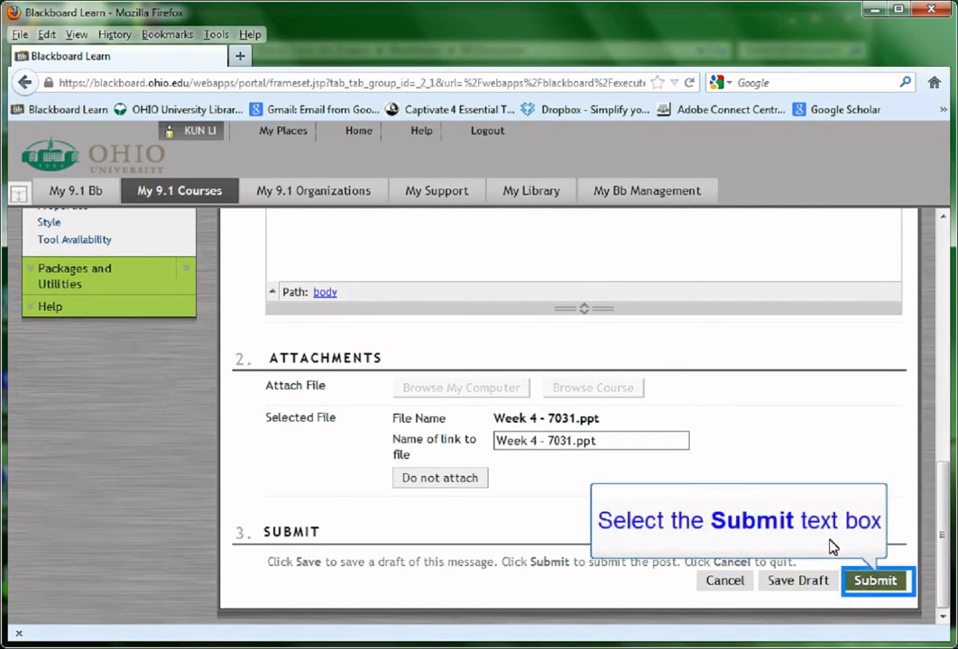
pyautogui.click(873, 580)
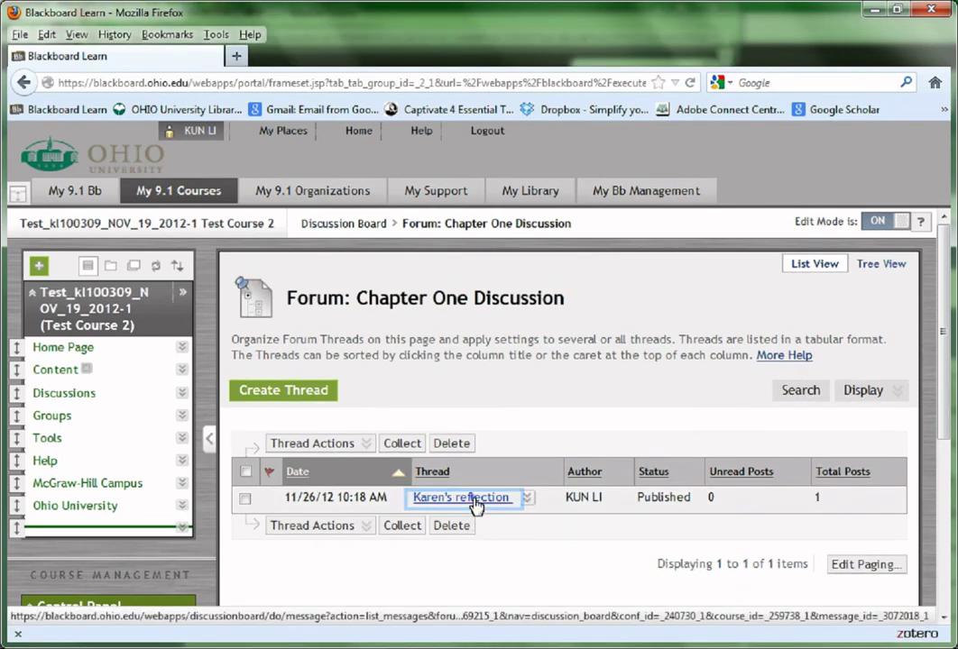
# Step: Post a reply to the reflection thread saying 'This is a good point.'
pyautogui.click(474, 511)
pyautogui.scroll(-3, 476, 509)
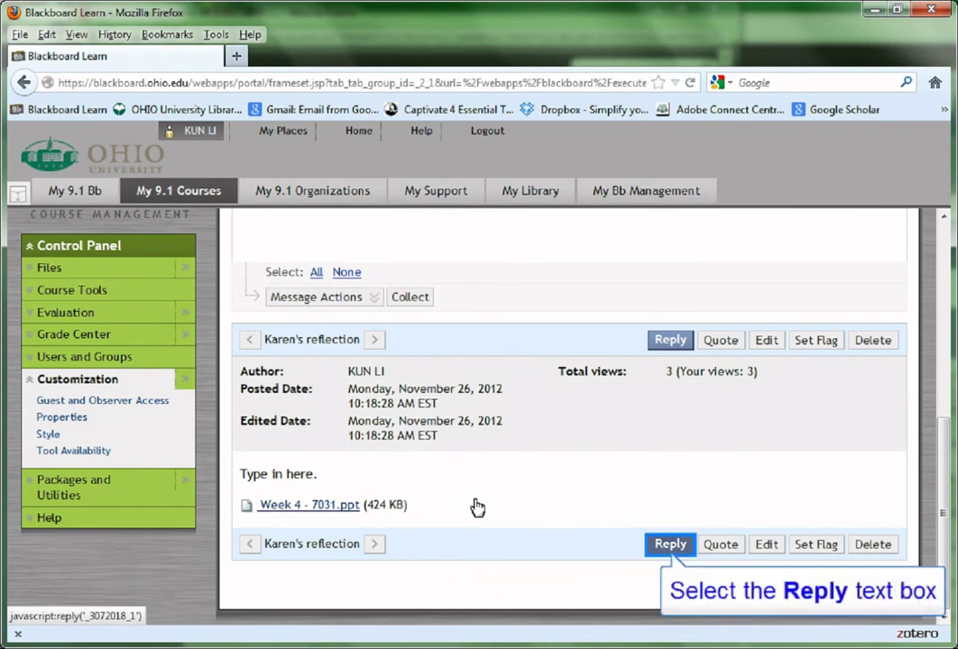
pyautogui.click(663, 545)
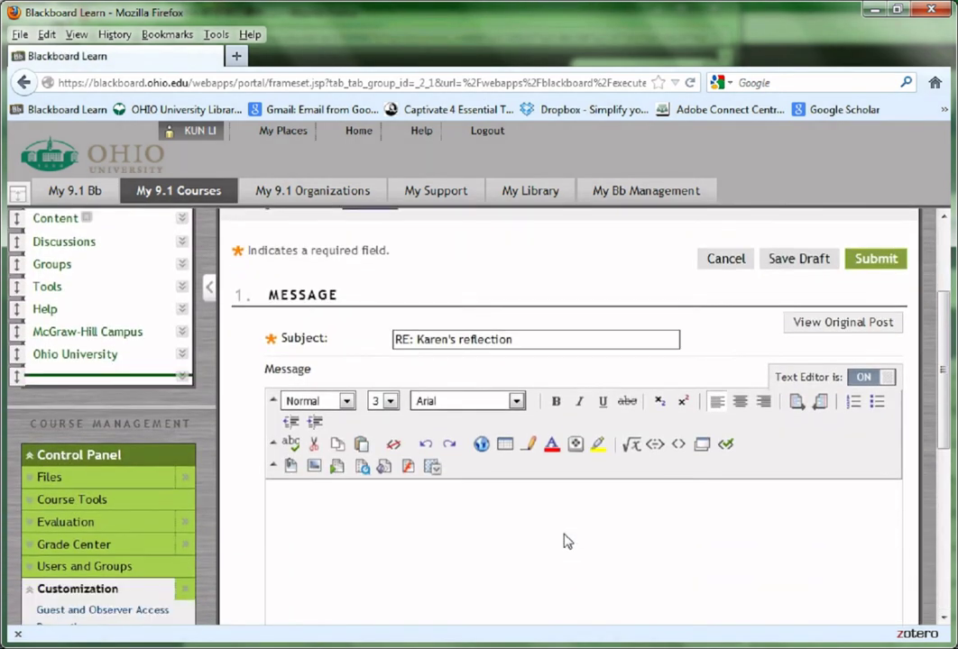
pyautogui.click(509, 528)
pyautogui.write('This ')
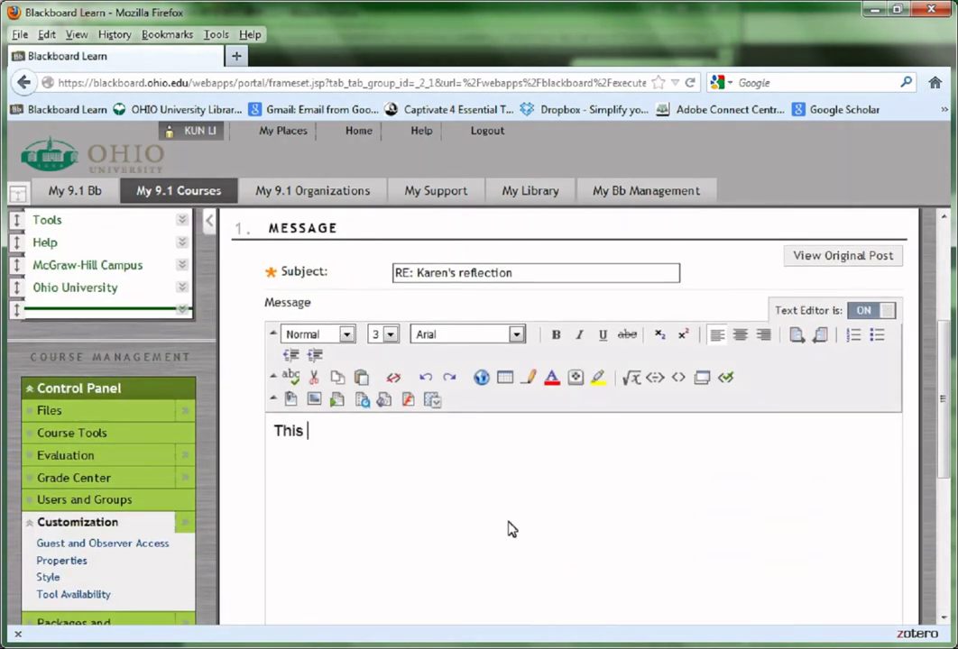
pyautogui.write('is a good point.')
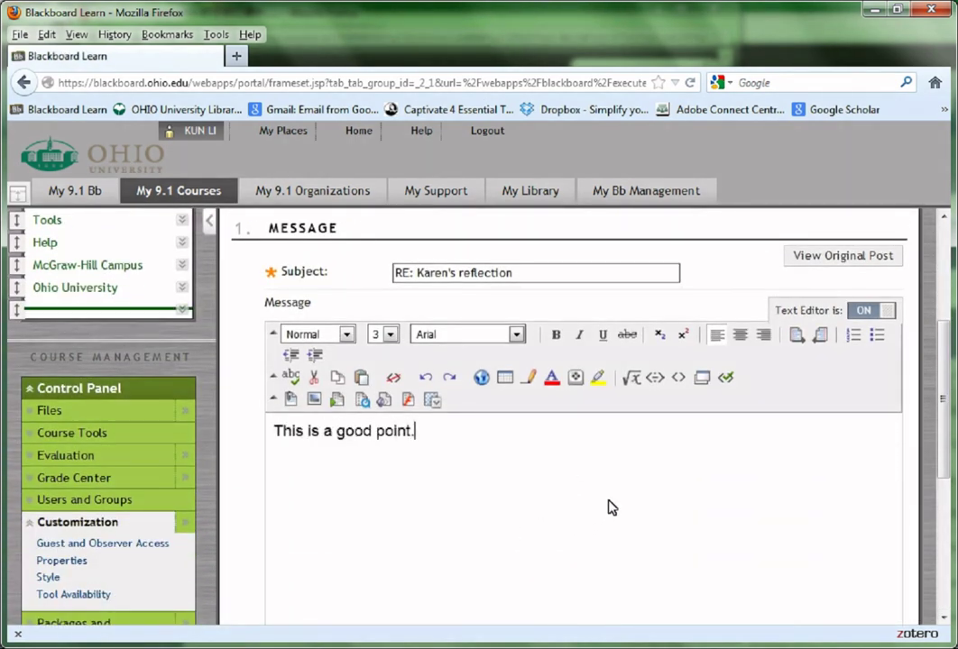
pyautogui.scroll(-1, 607, 507)
pyautogui.scroll(-5, 607, 508)
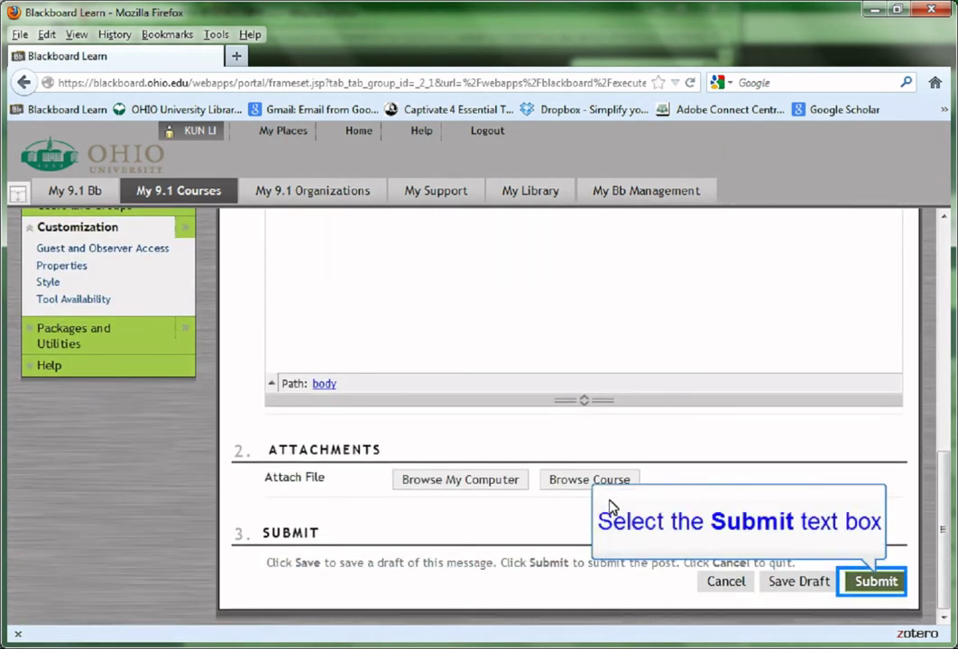
pyautogui.click(873, 583)
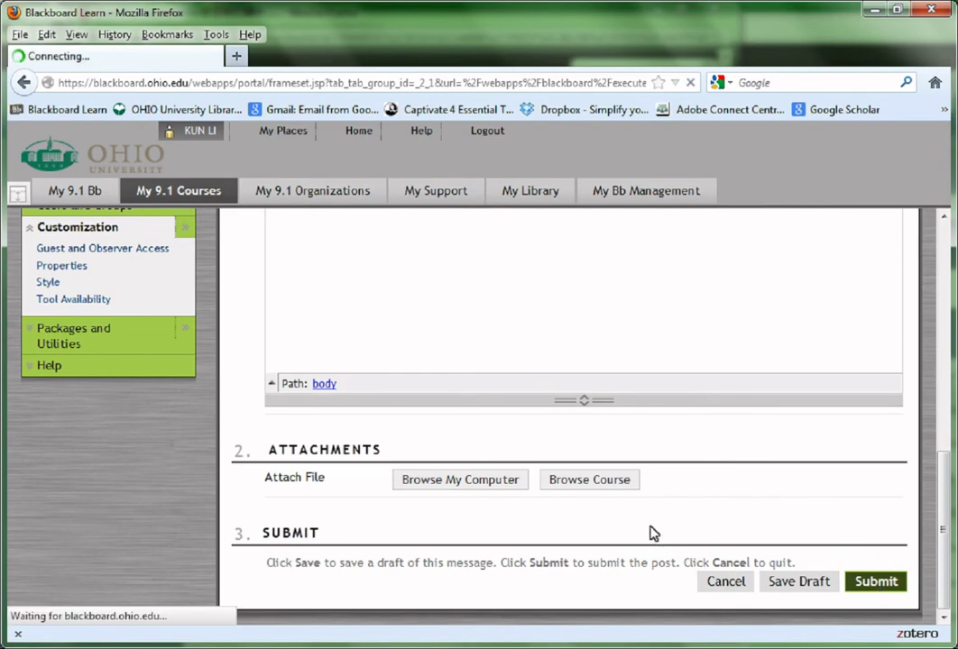
pyautogui.scroll(-2, 388, 442)
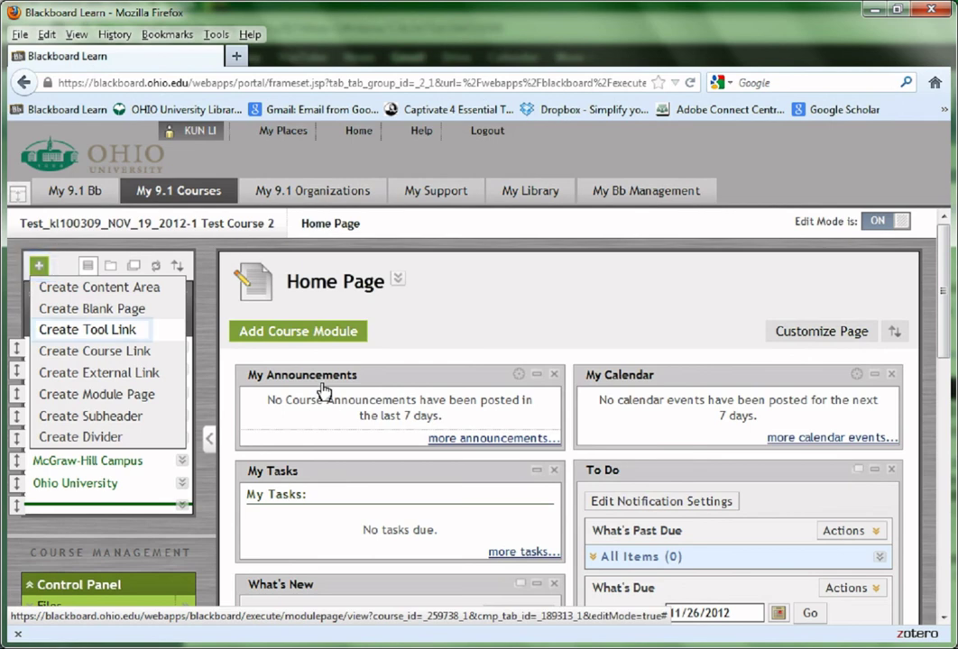
# Step: Add a 'Discussion' course menu tool link of type Discussion Board, available to users
pyautogui.click(95, 332)
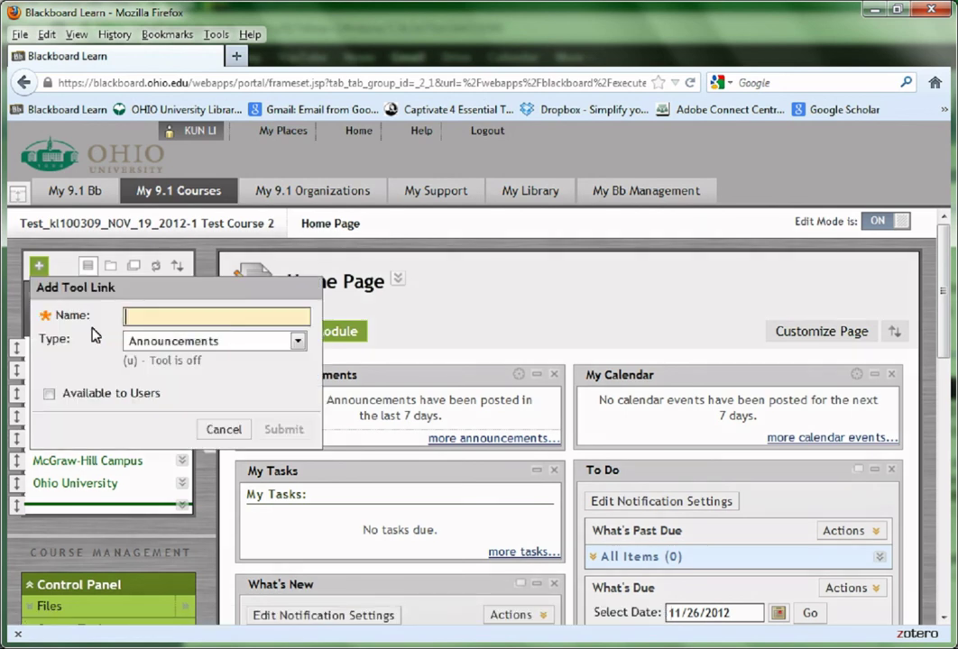
pyautogui.write('Discussion')
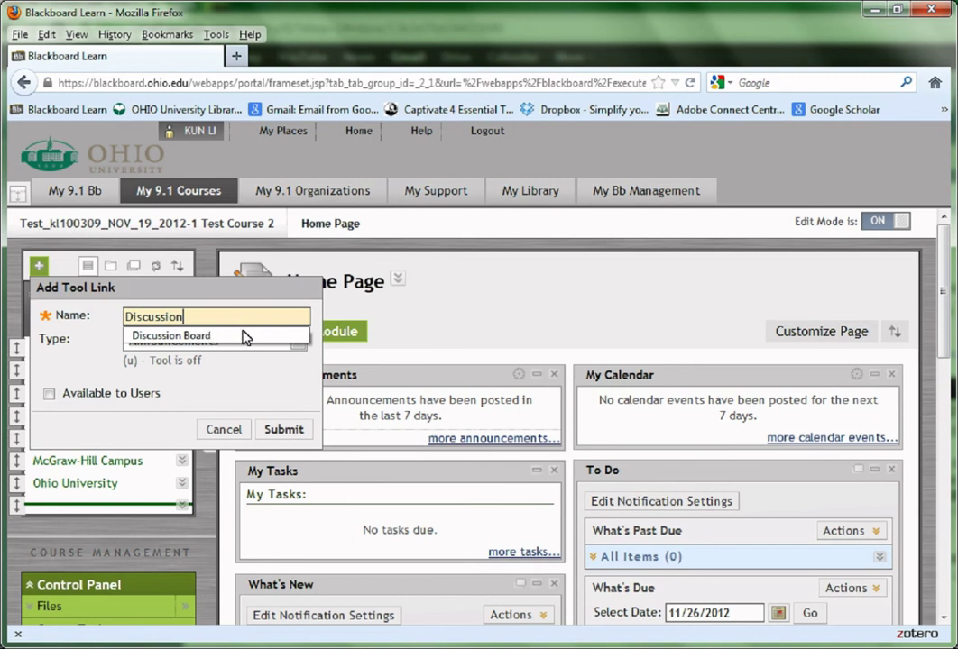
pyautogui.press('Tab')
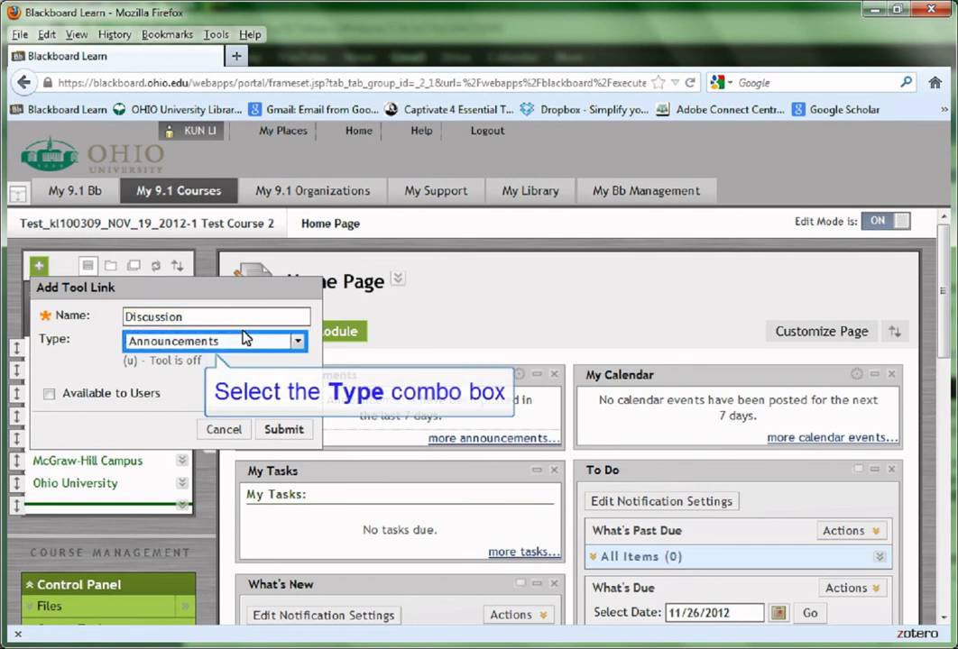
pyautogui.click(297, 342)
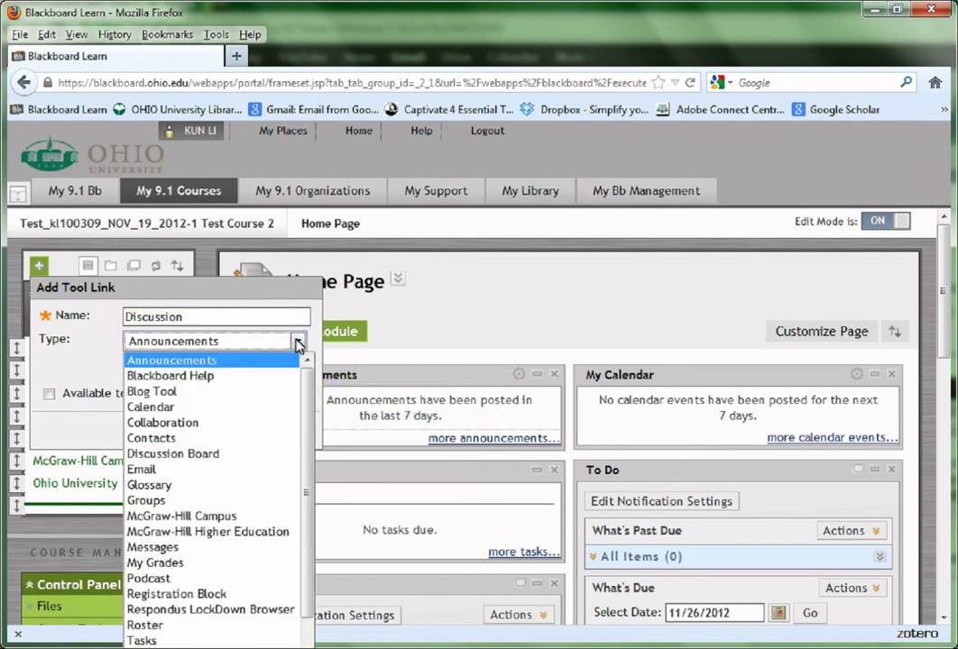
pyautogui.click(188, 454)
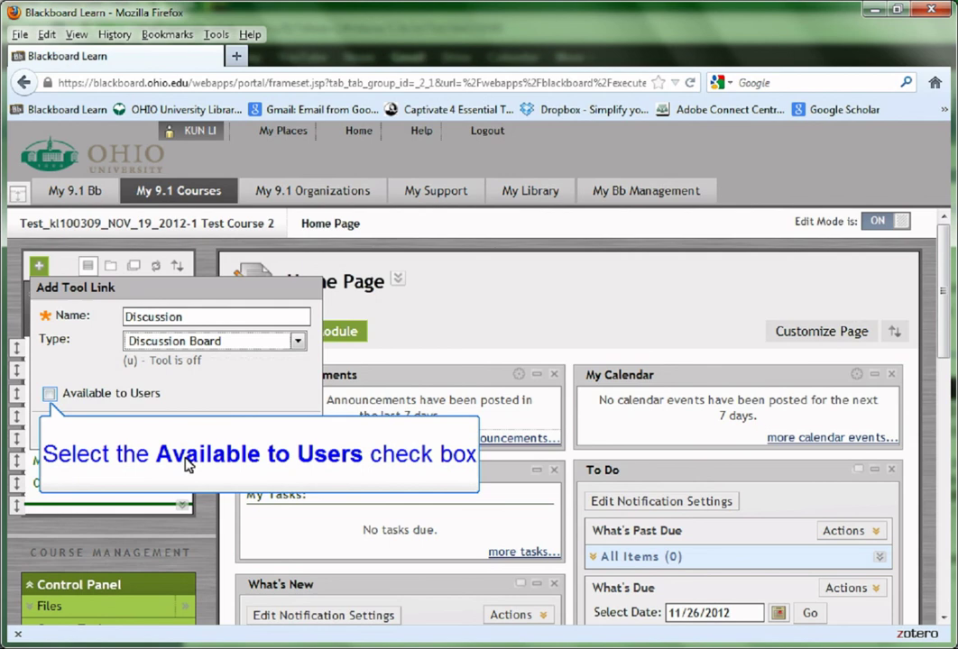
pyautogui.click(51, 395)
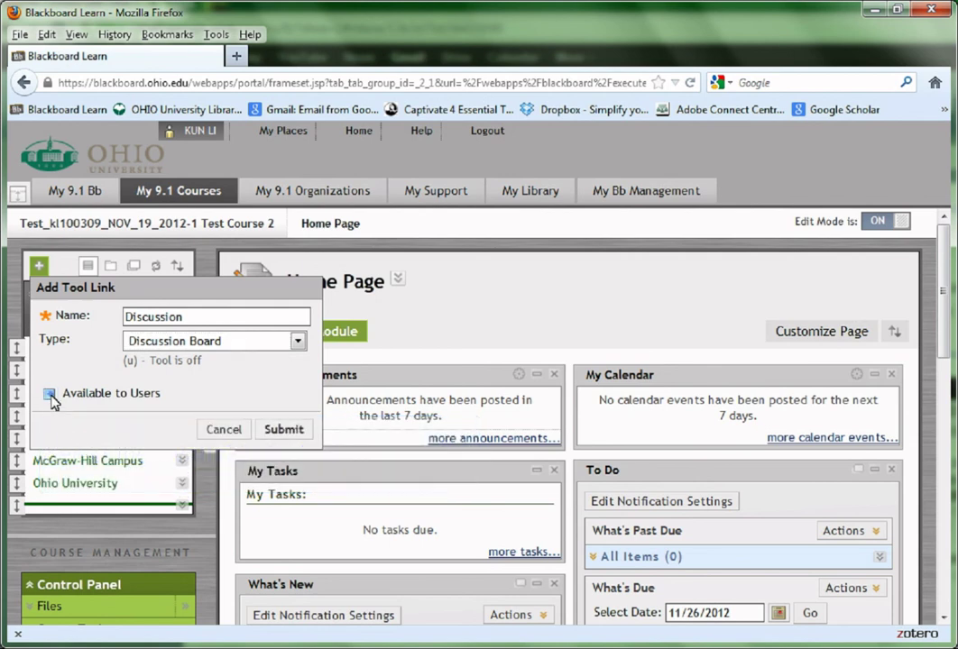
pyautogui.click(283, 430)
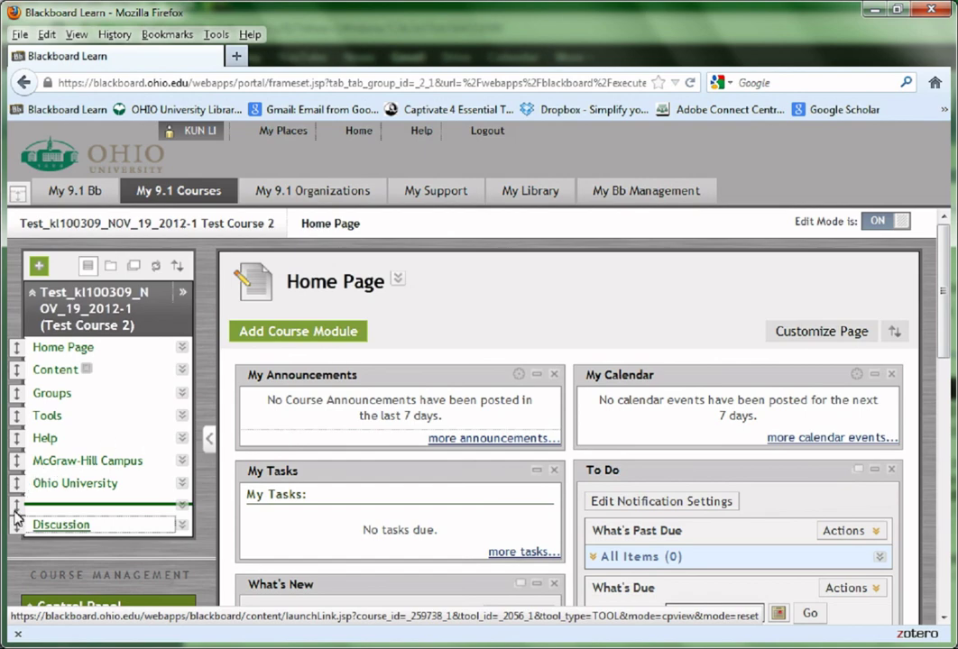
# Step: Drag the Discussion link up between Tools and Help in the course menu
pyautogui.moveTo(15, 524); pyautogui.dragTo(11, 410)
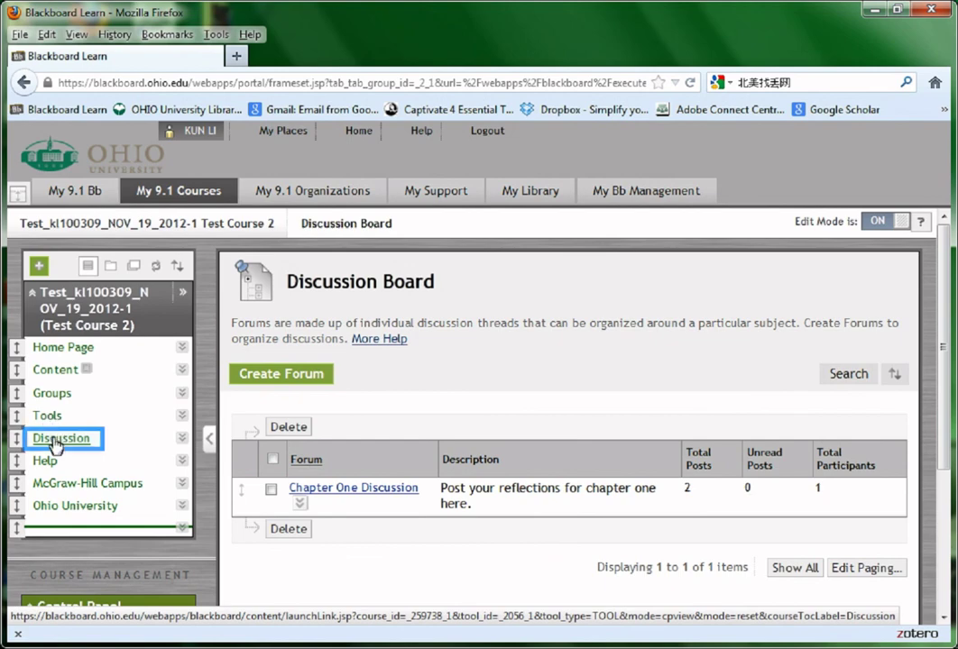